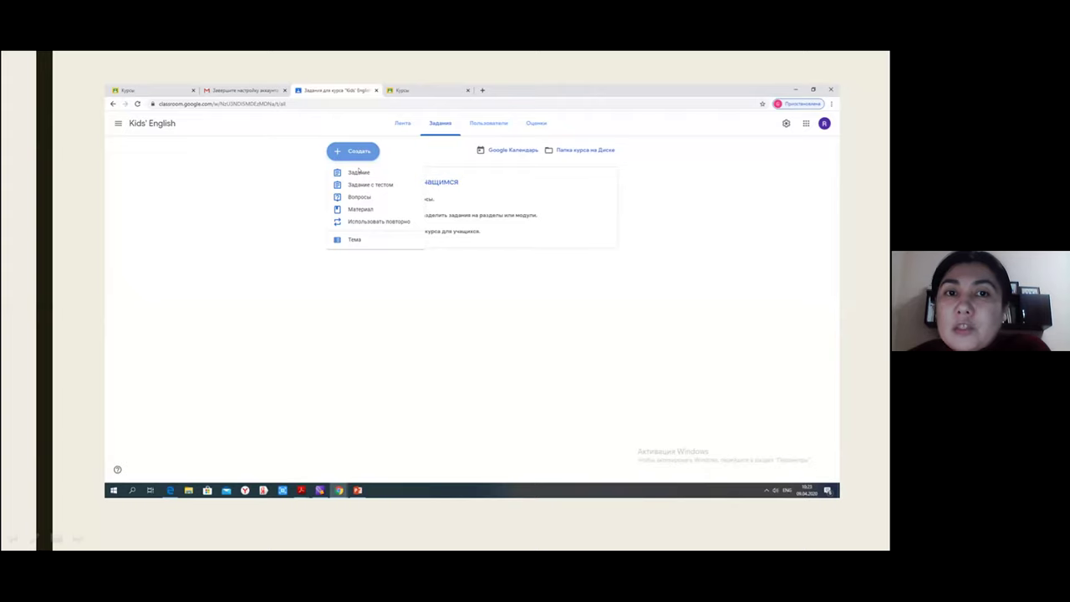
{"action": "left_click", "coordinate": [358, 171]}
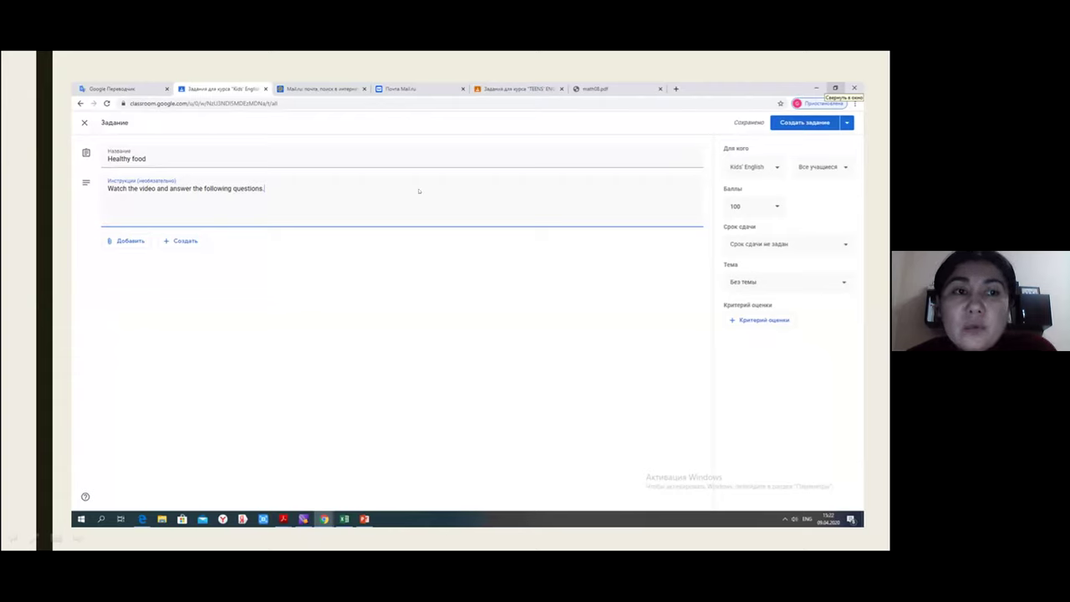
{"action": "left_click", "coordinate": [126, 241]}
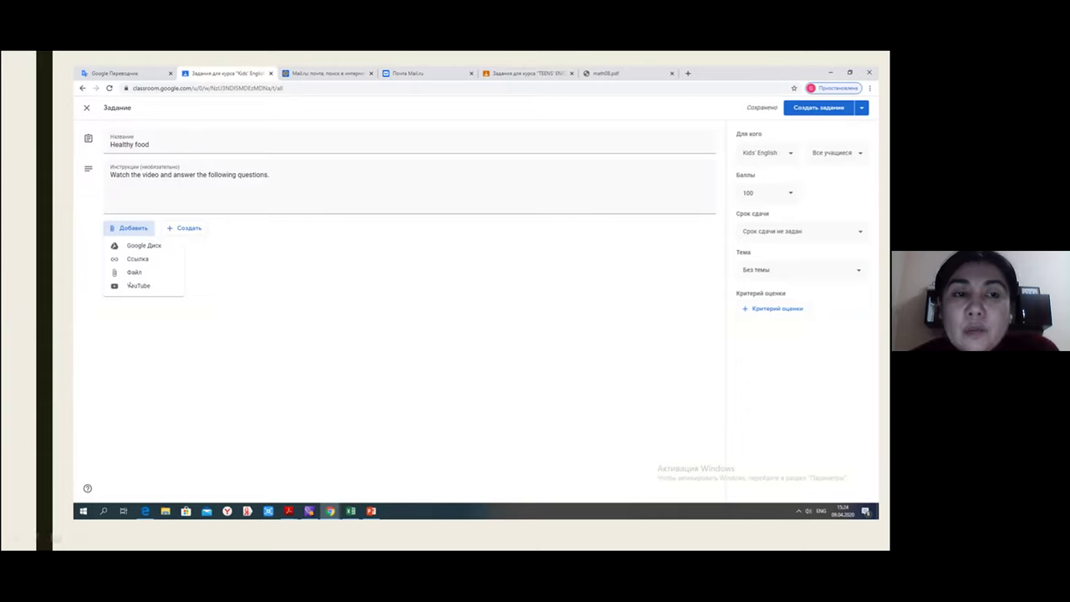
{"action": "left_click", "coordinate": [134, 285]}
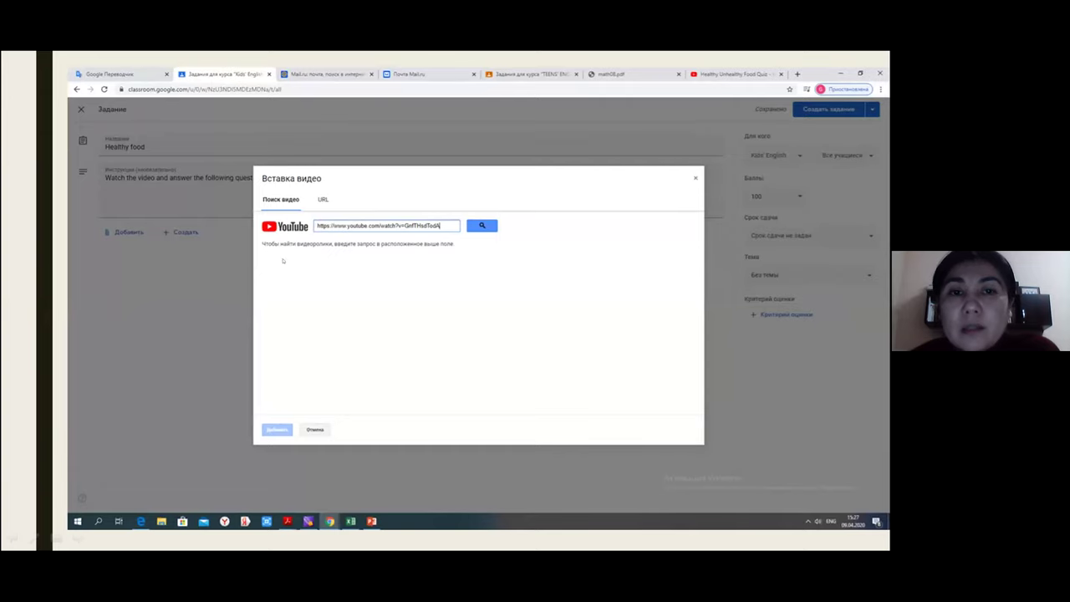
{"action": "key", "text": "Return"}
{"action": "left_click", "coordinate": [339, 253]}
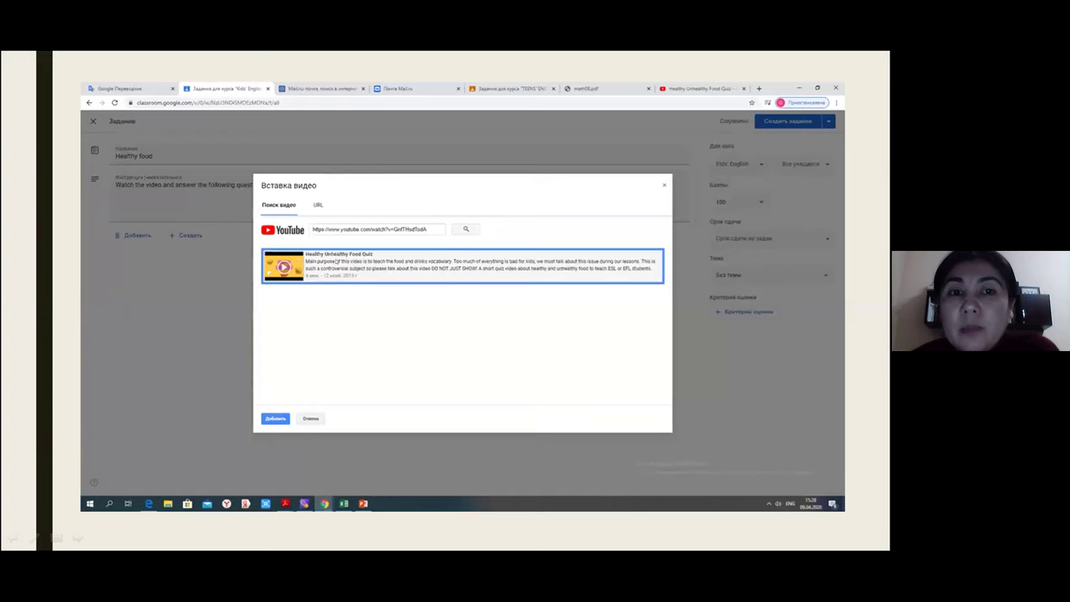
{"action": "double_click", "coordinate": [336, 262]}
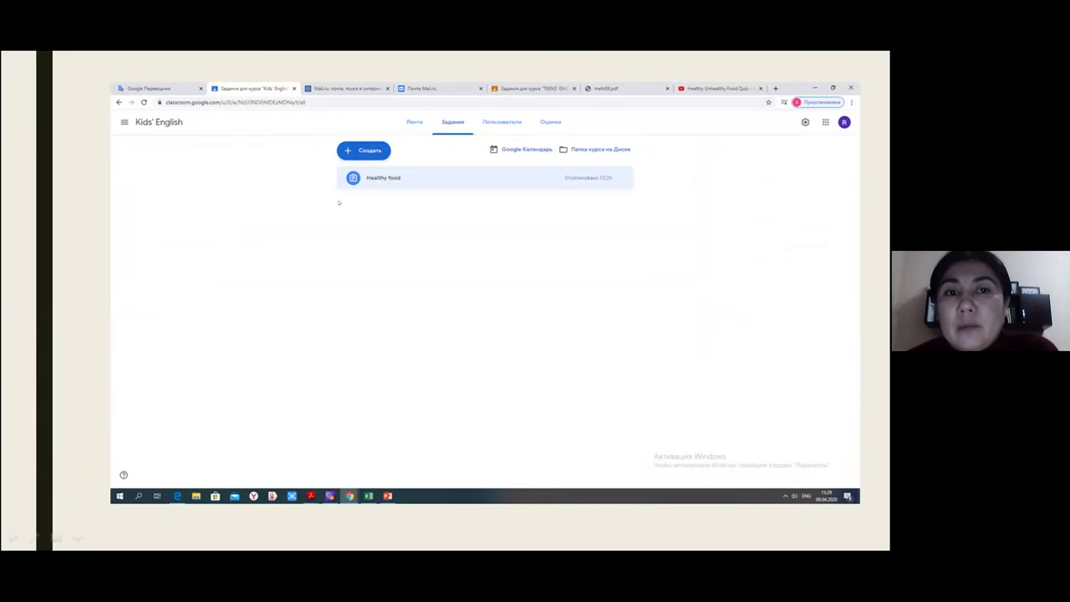
{"action": "left_click", "coordinate": [368, 179]}
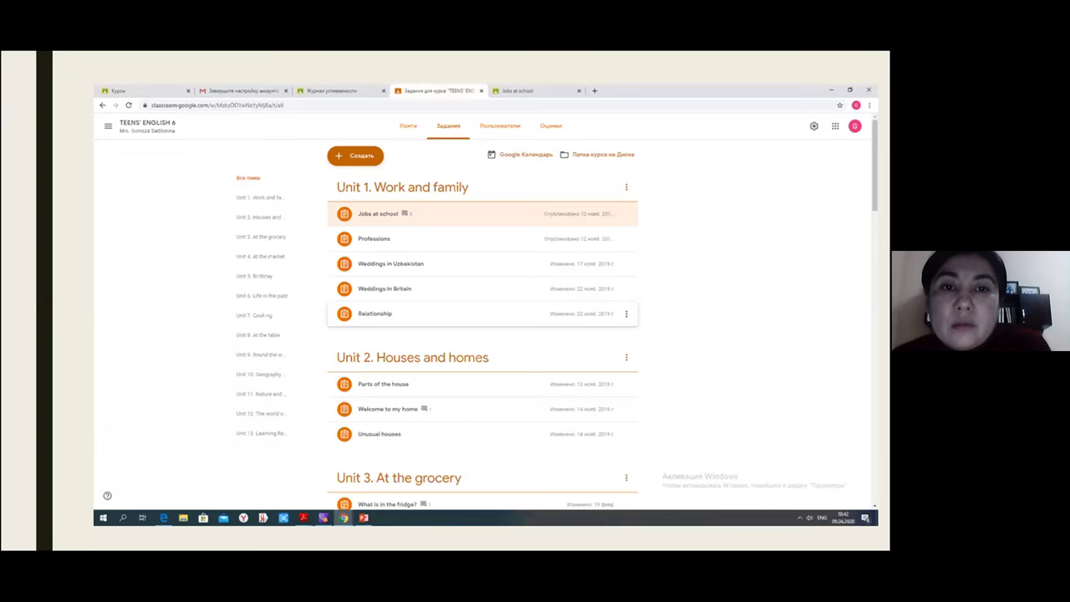
{"action": "left_click", "coordinate": [420, 219]}
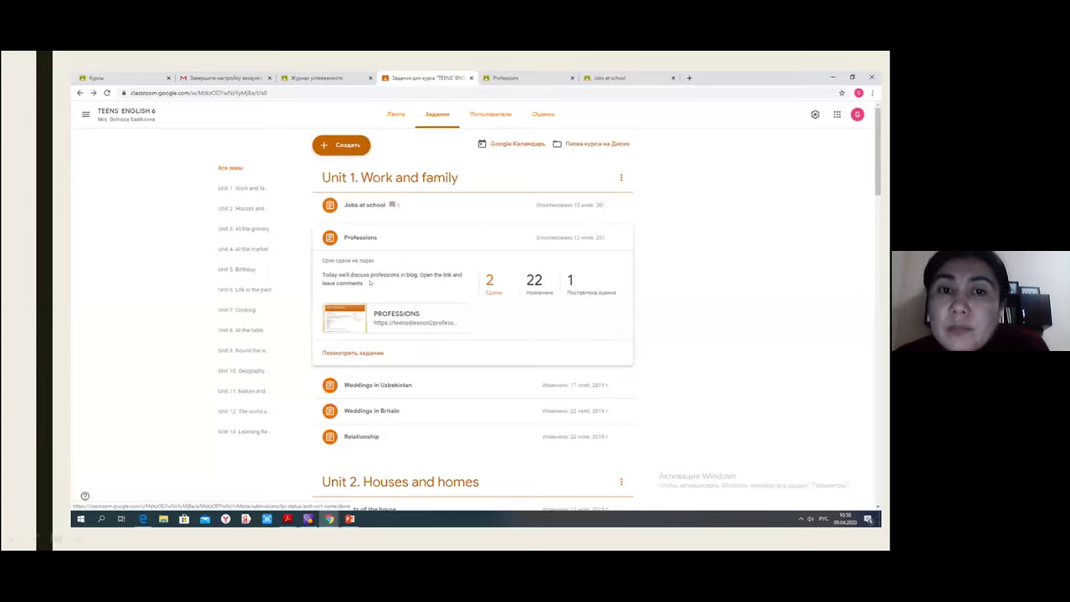
{"action": "left_click", "coordinate": [492, 284]}
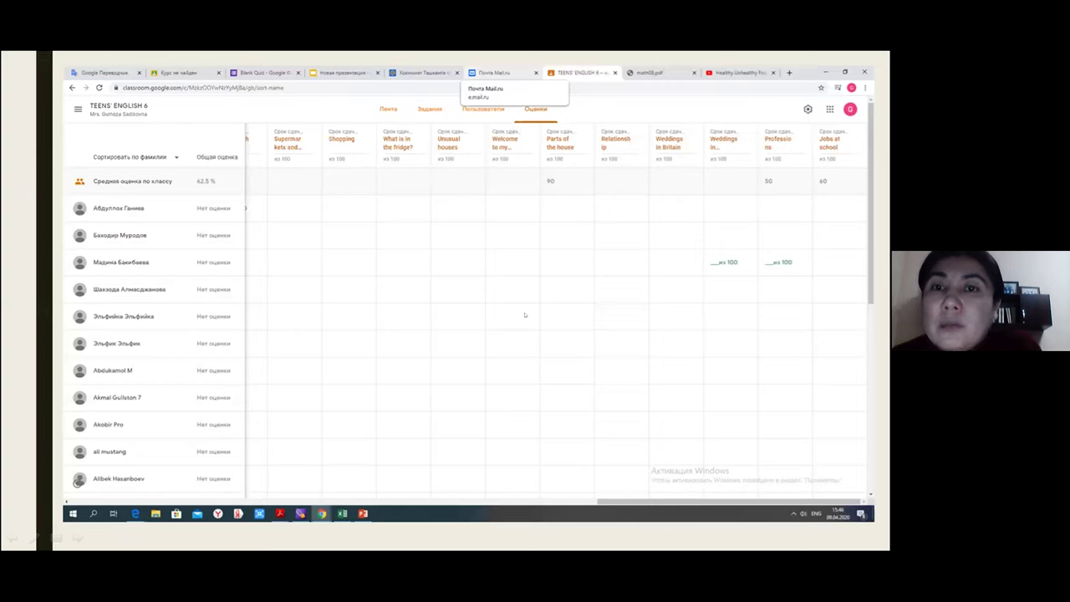
{"action": "key", "text": "Right"}
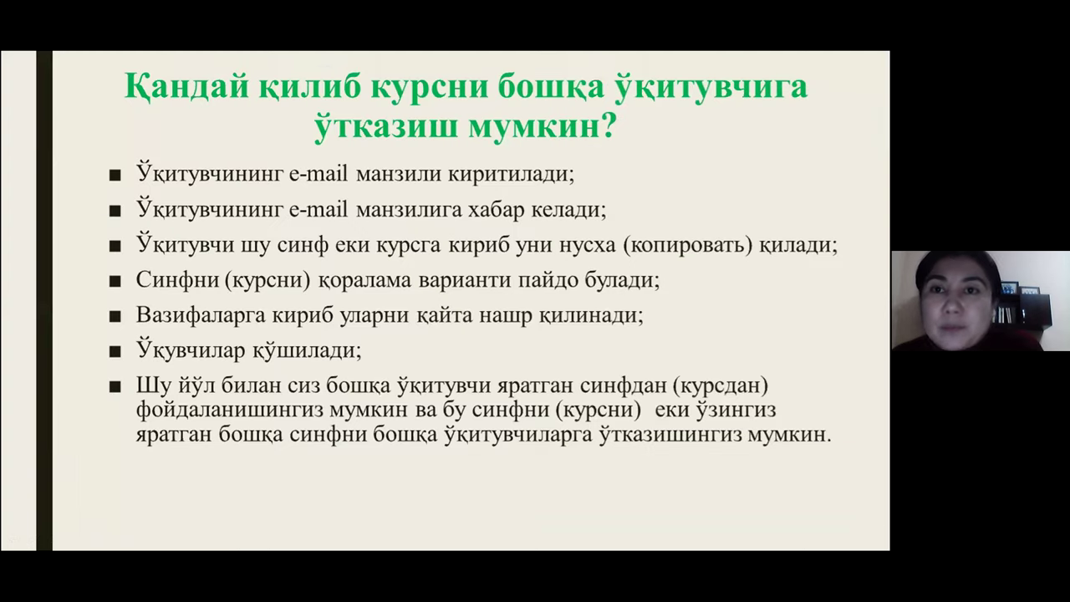
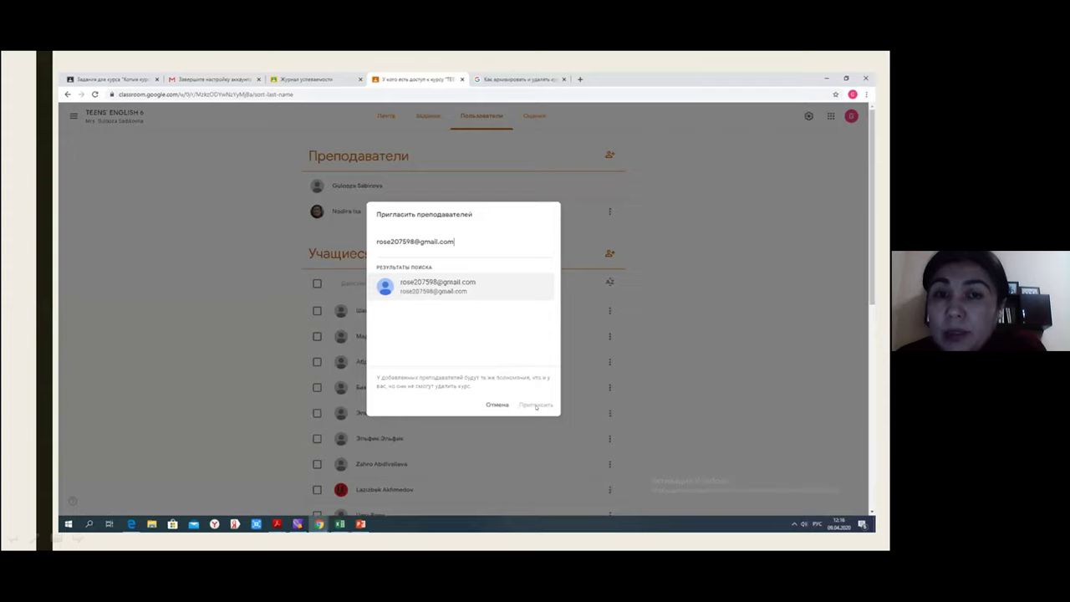
{"action": "key", "text": "Return"}
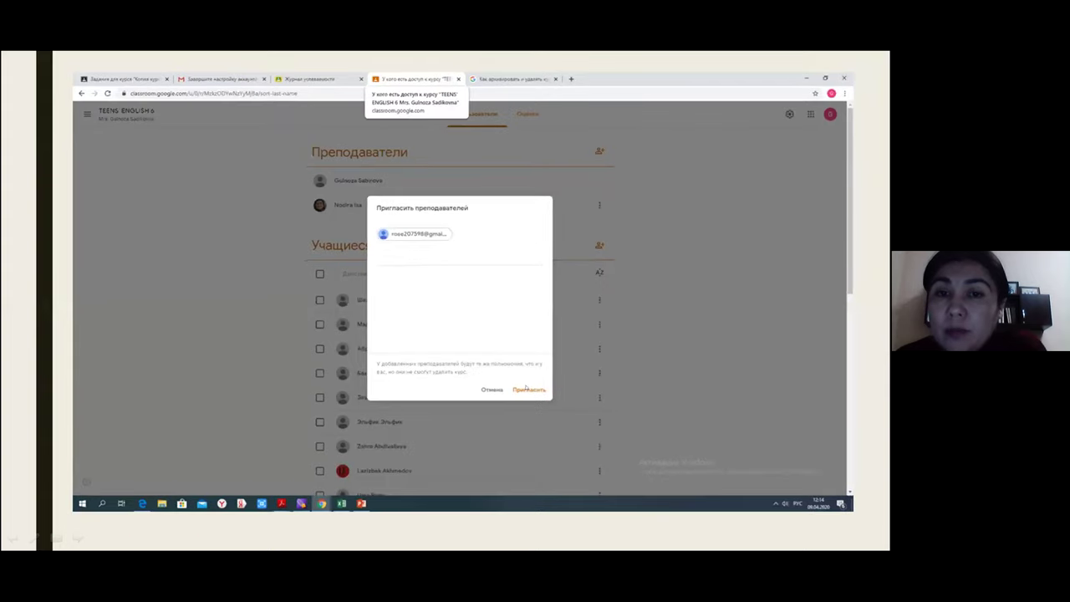
{"action": "left_click", "coordinate": [526, 389]}
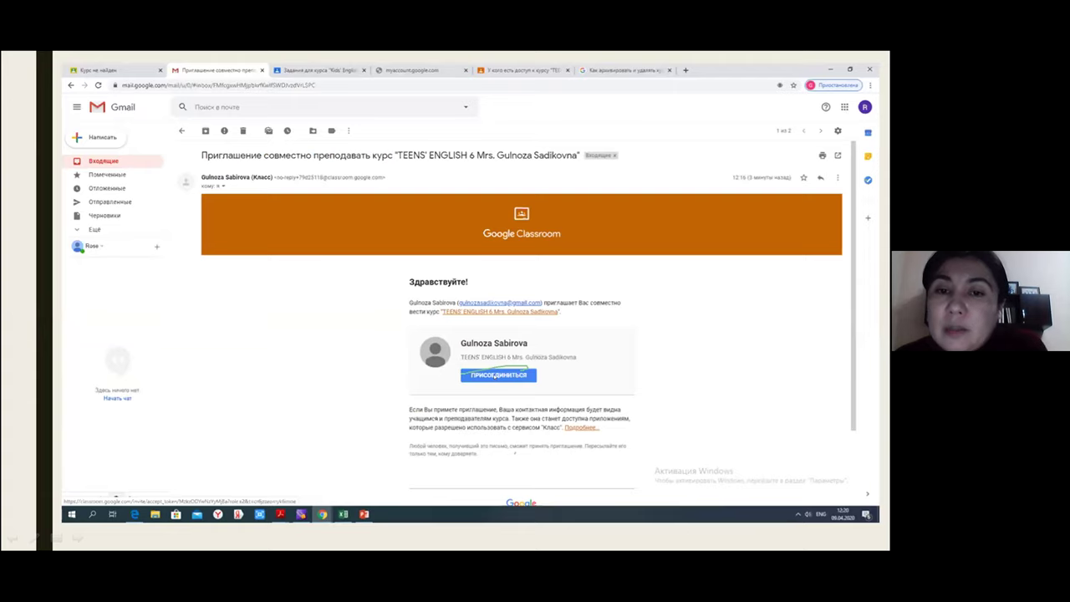
{"action": "left_click", "coordinate": [498, 374]}
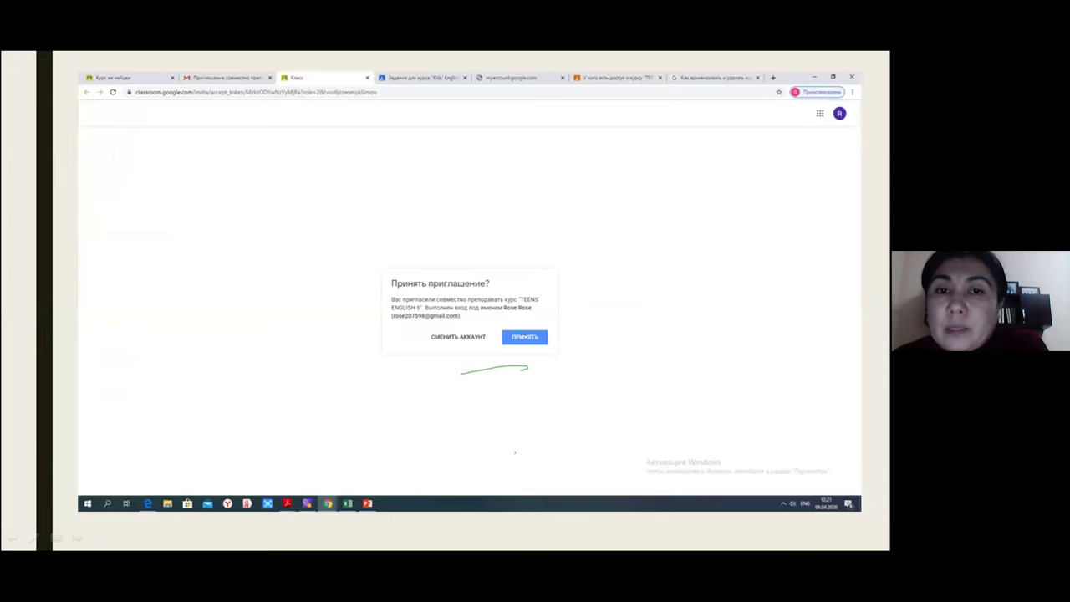
{"action": "left_click", "coordinate": [524, 336]}
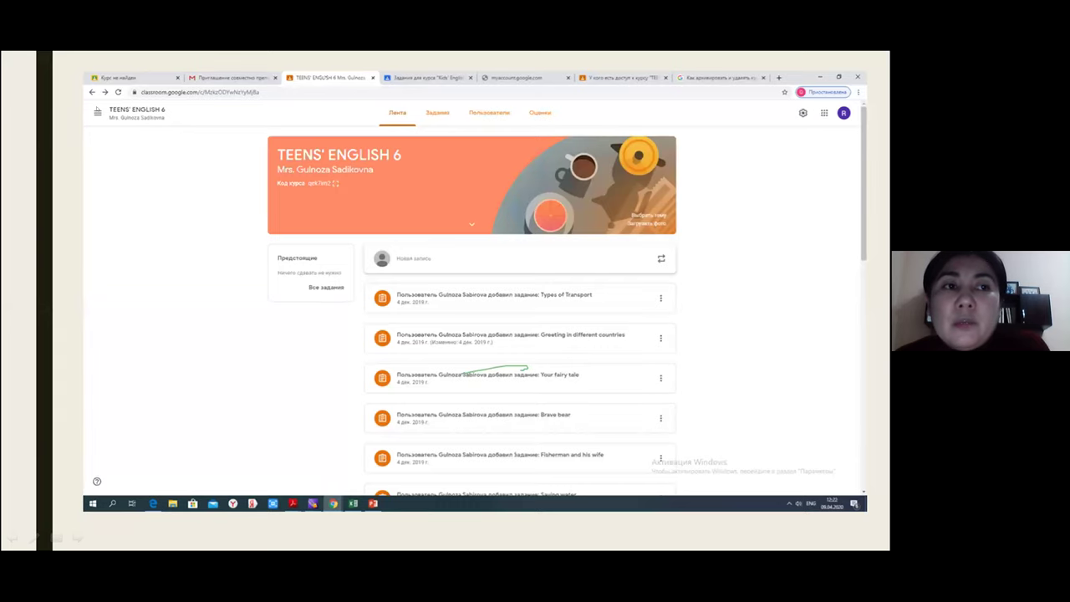
{"action": "left_click", "coordinate": [97, 112]}
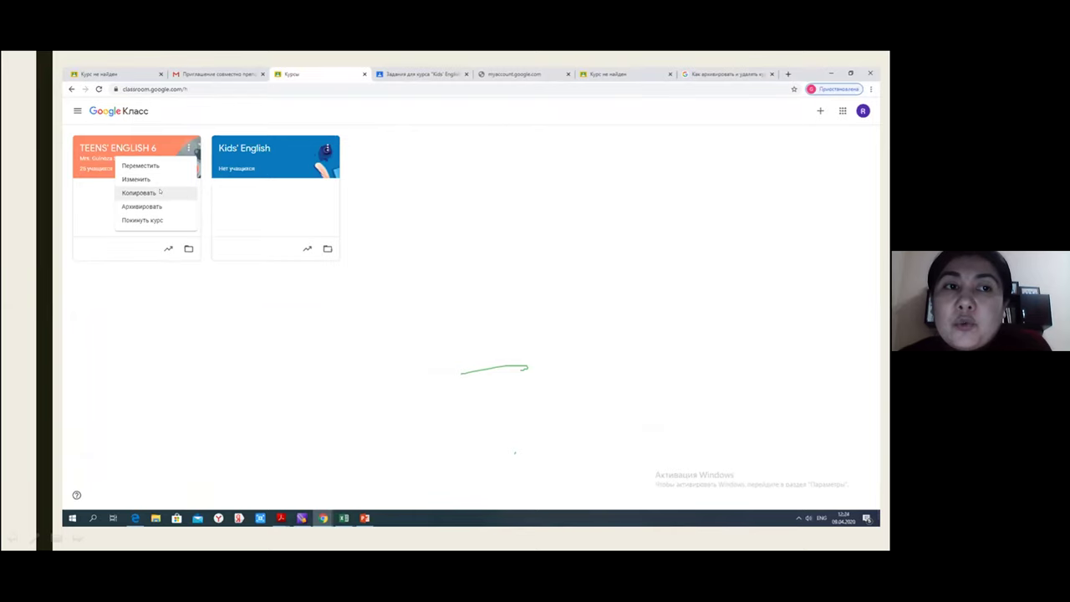
{"action": "left_click", "coordinate": [159, 191]}
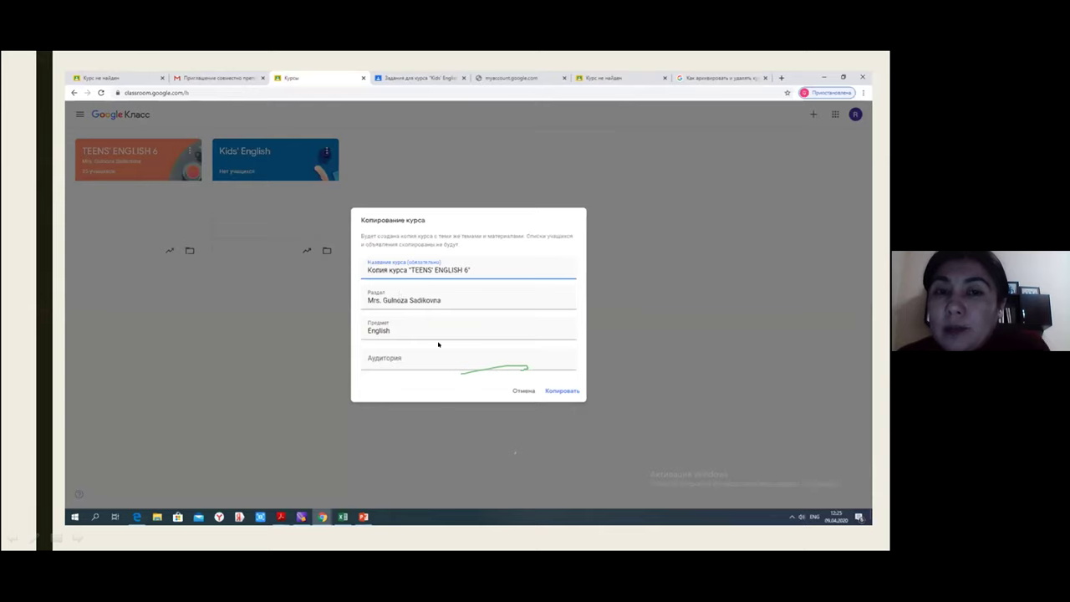
{"action": "left_click", "coordinate": [558, 390]}
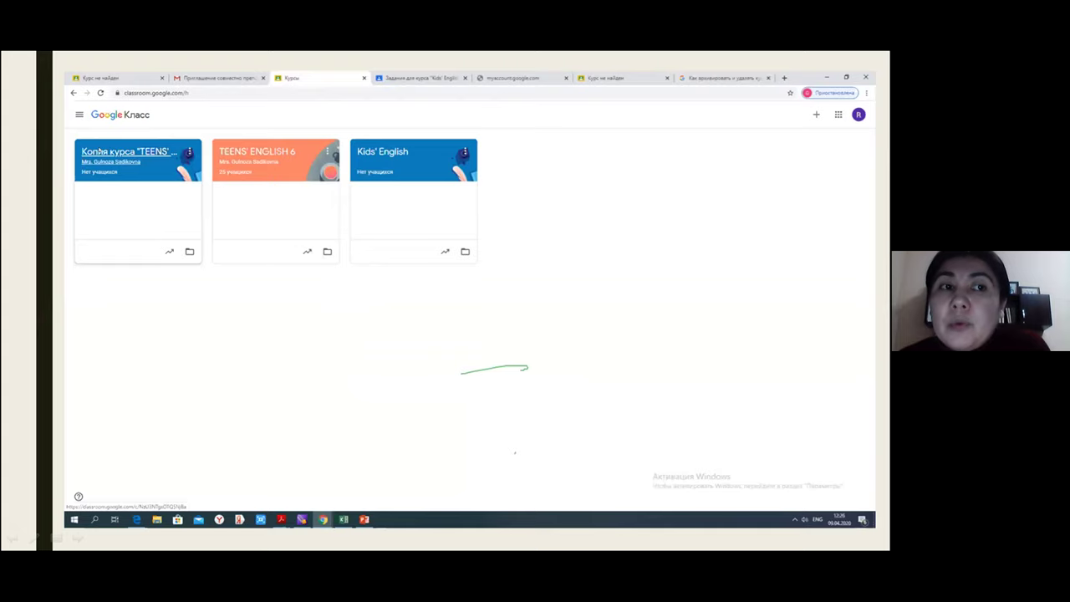
{"action": "left_click", "coordinate": [127, 167]}
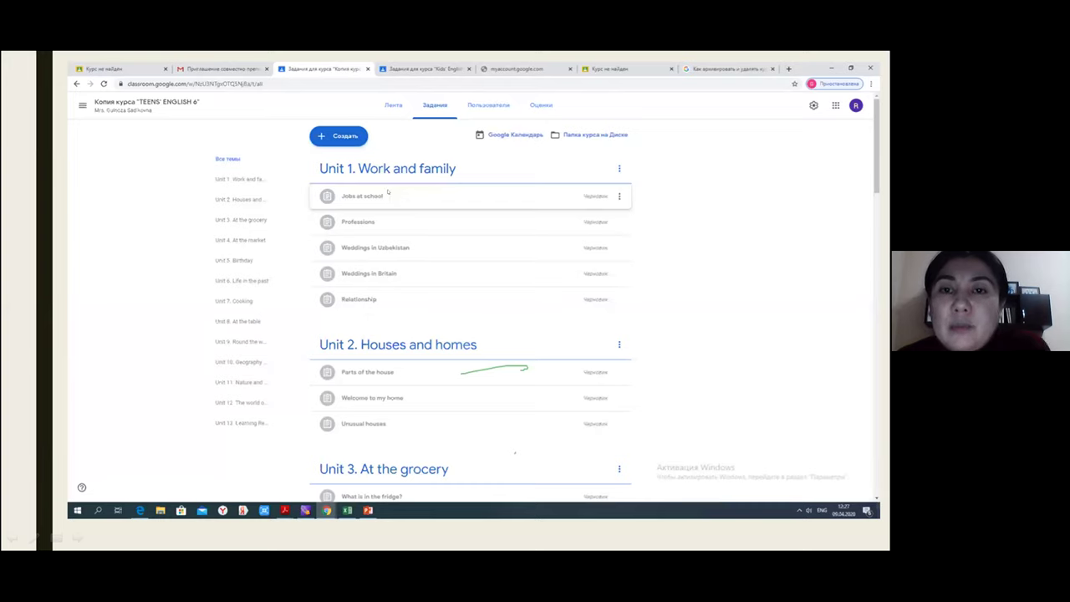
{"action": "left_click", "coordinate": [387, 191]}
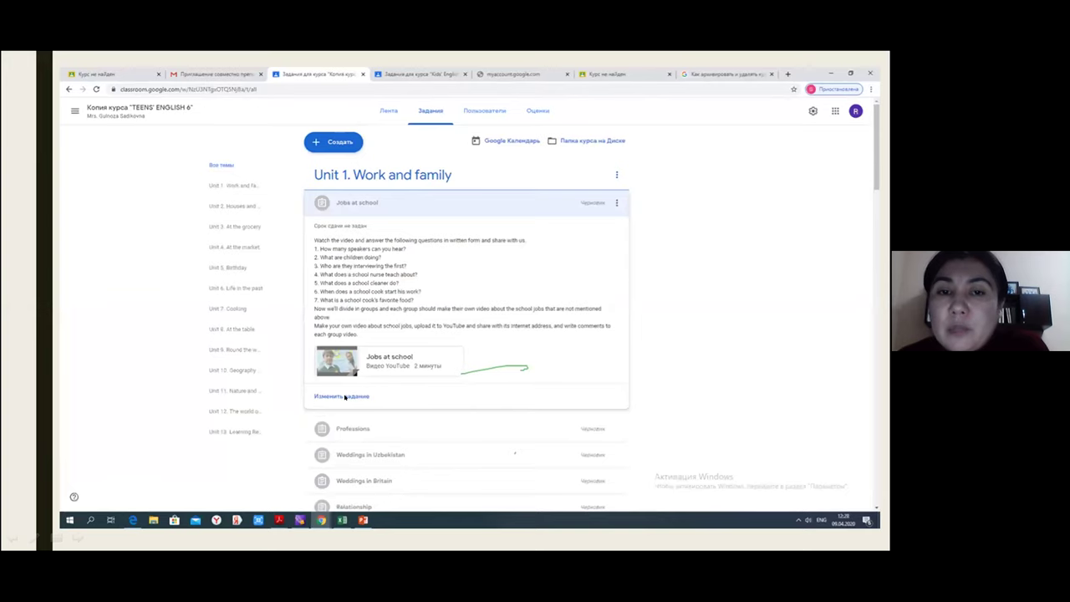
{"action": "left_click", "coordinate": [343, 396]}
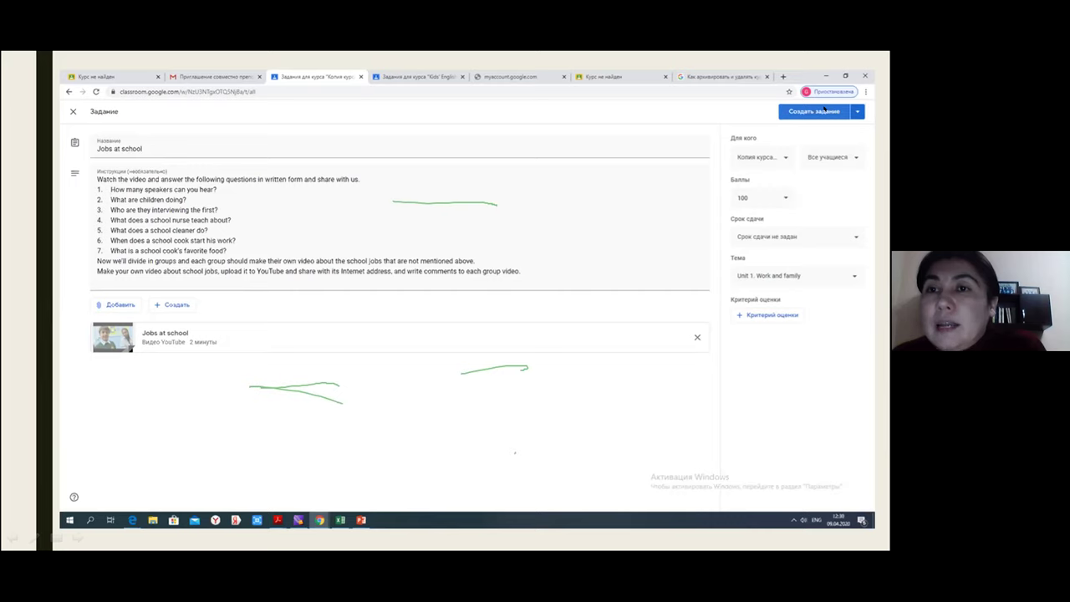
{"action": "left_click", "coordinate": [822, 111]}
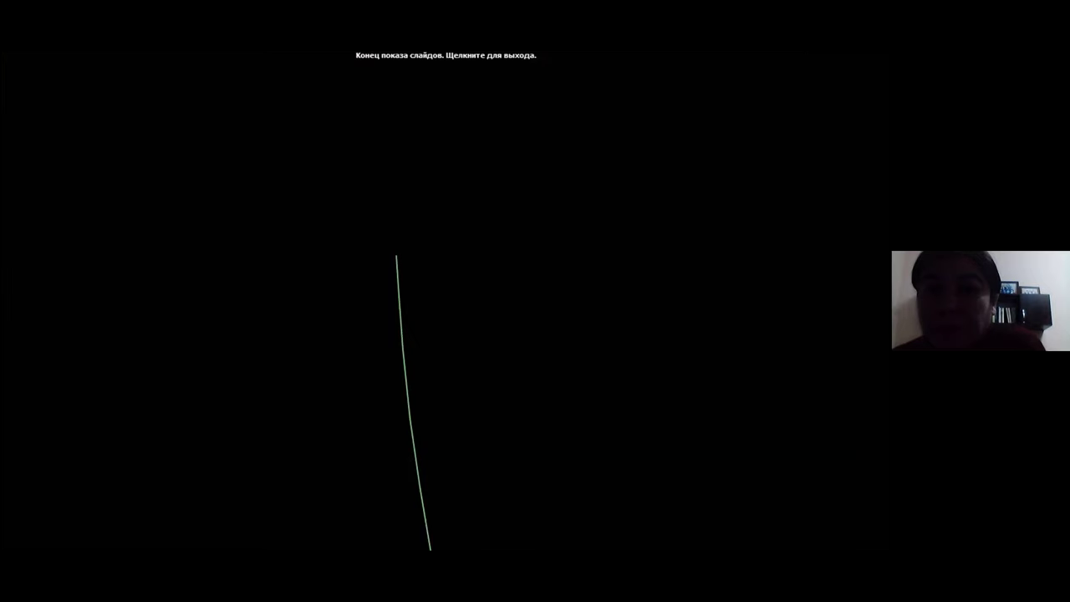
{"action": "key", "text": "Escape"}
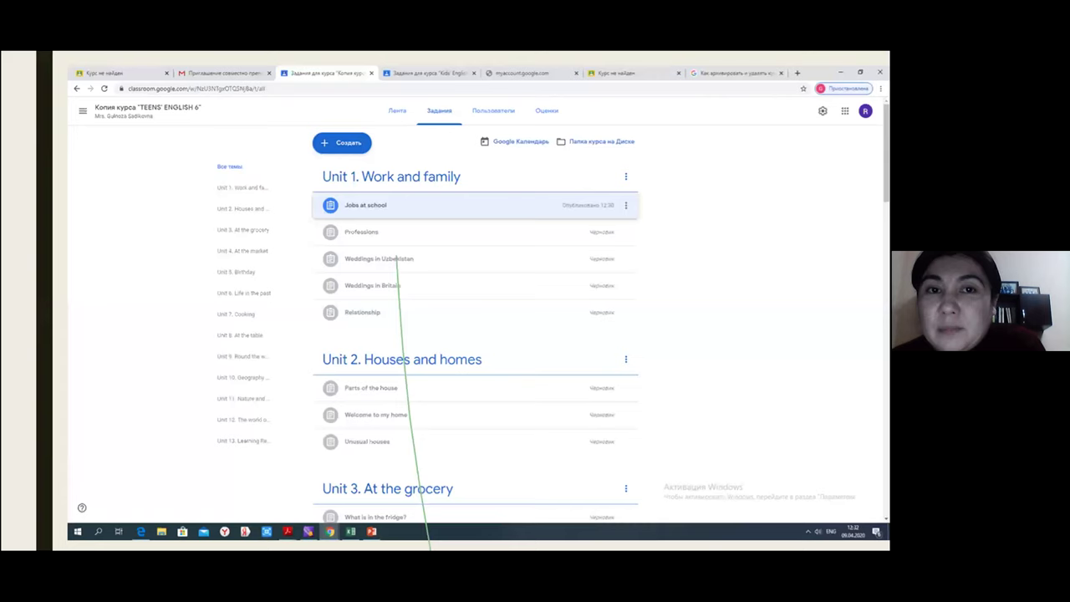
{"action": "left_click", "coordinate": [366, 204]}
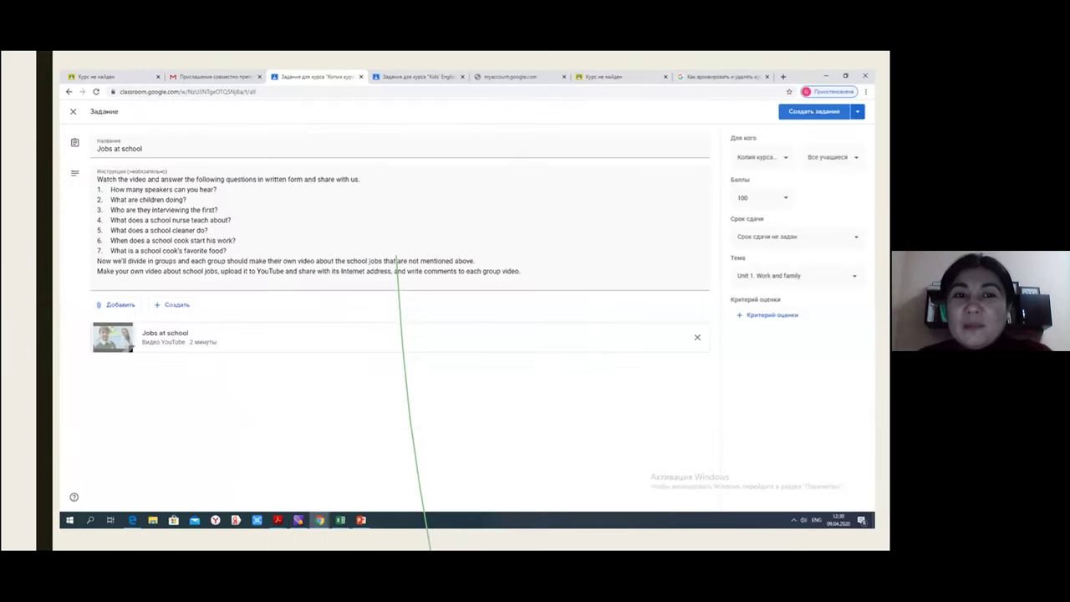
{"action": "key", "text": "alt+Left"}
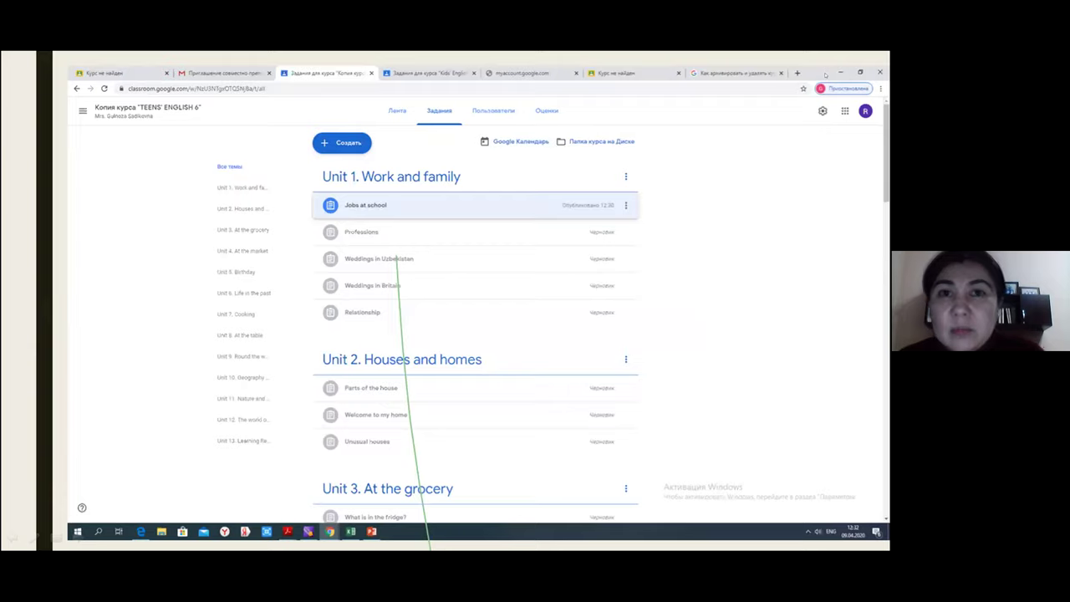
End the slide show and return to the presentation's editing view.
{"action": "key", "text": "Escape"}
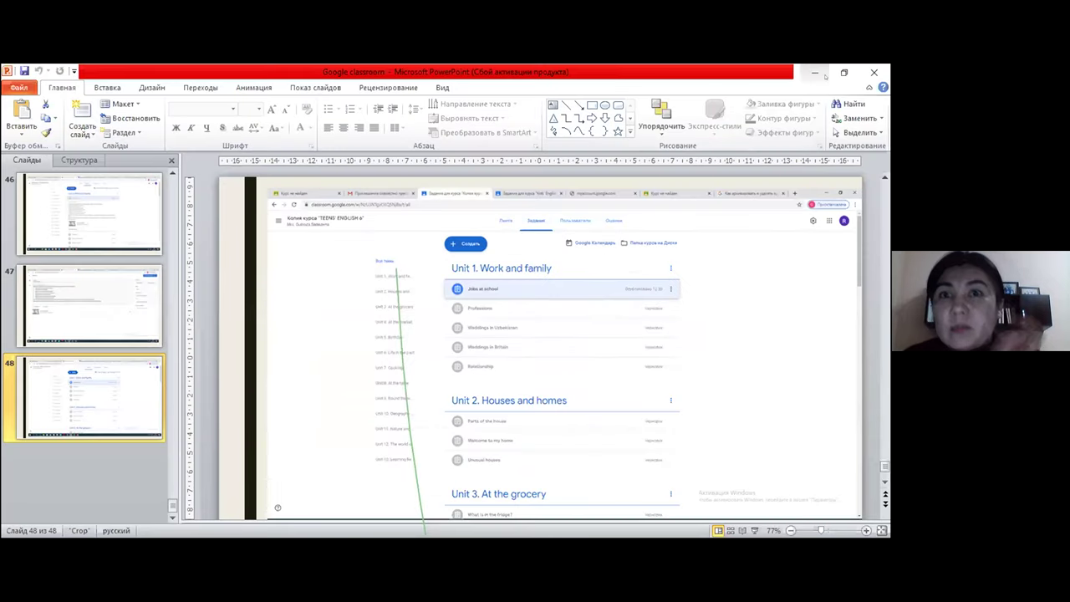
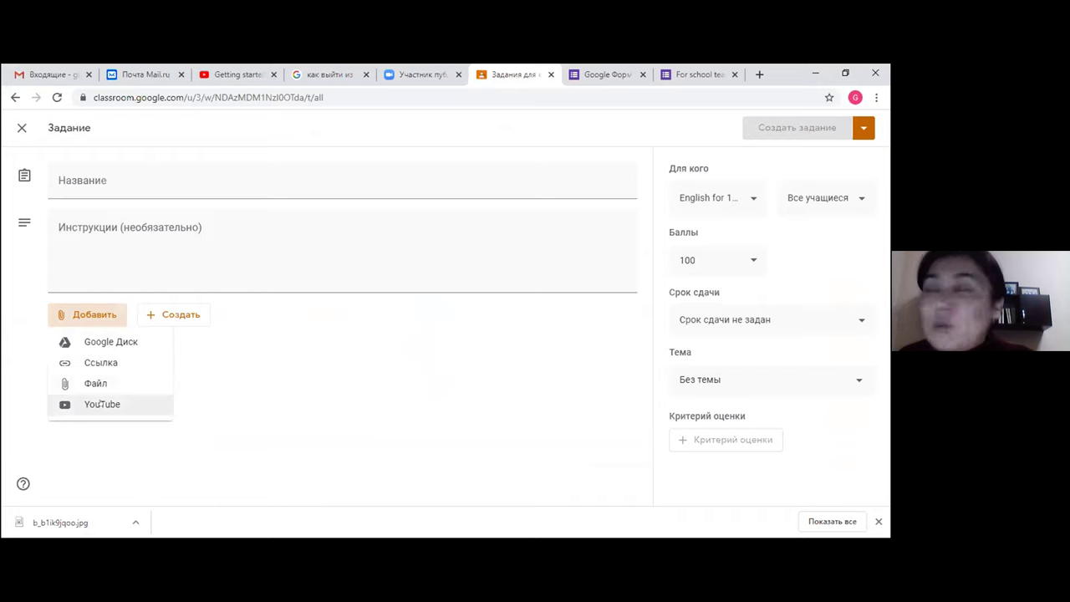
Show the kinds of Google files that can be created for a new assignment and leave the assignment form.
{"action": "left_click", "coordinate": [163, 316]}
{"action": "left_click", "coordinate": [163, 316]}
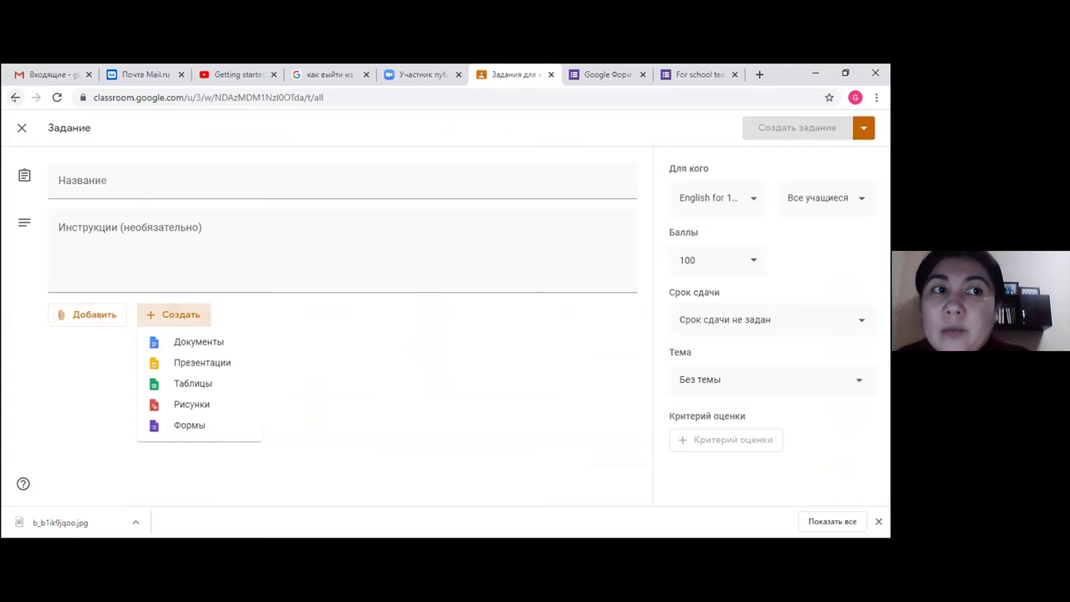
{"action": "left_click", "coordinate": [15, 97]}
Create a quiz assignment in the English for 11th grade course and open its attached Blank Quiz form.
{"action": "left_click", "coordinate": [238, 177]}
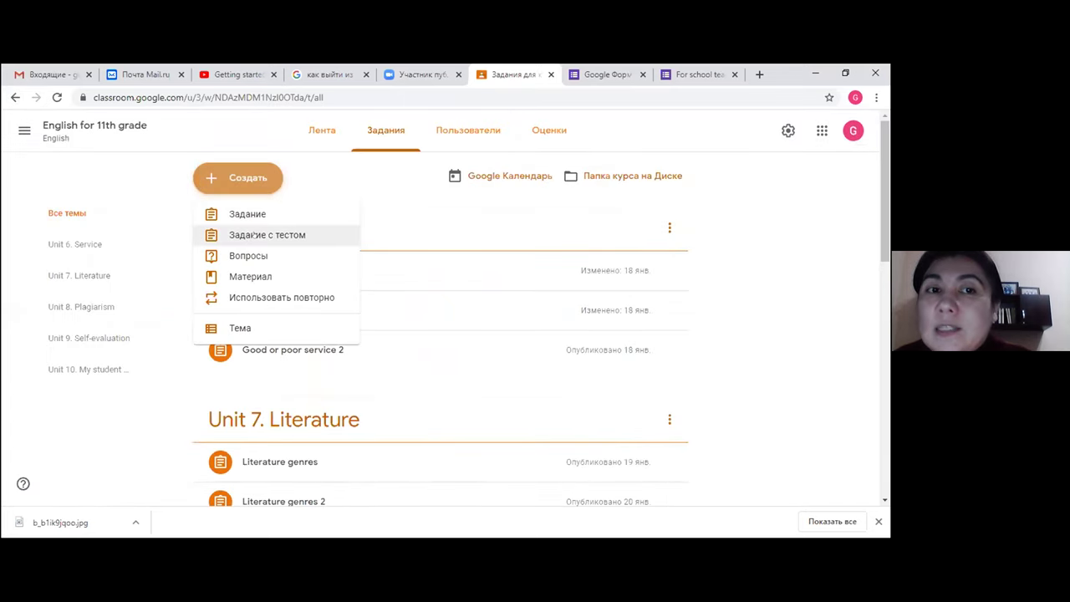
{"action": "left_click", "coordinate": [254, 235]}
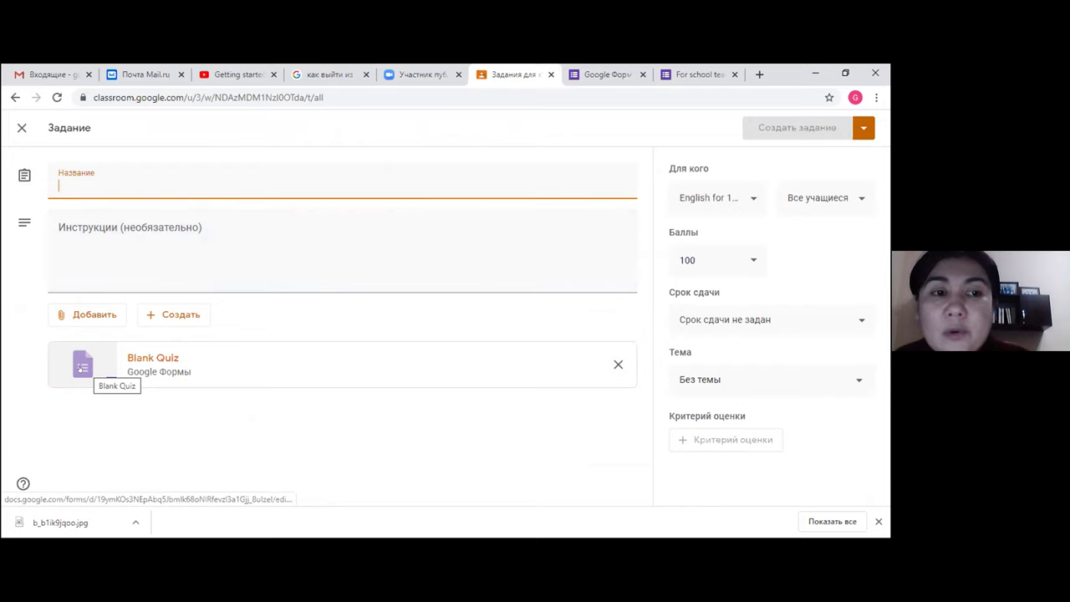
{"action": "left_click", "coordinate": [98, 367]}
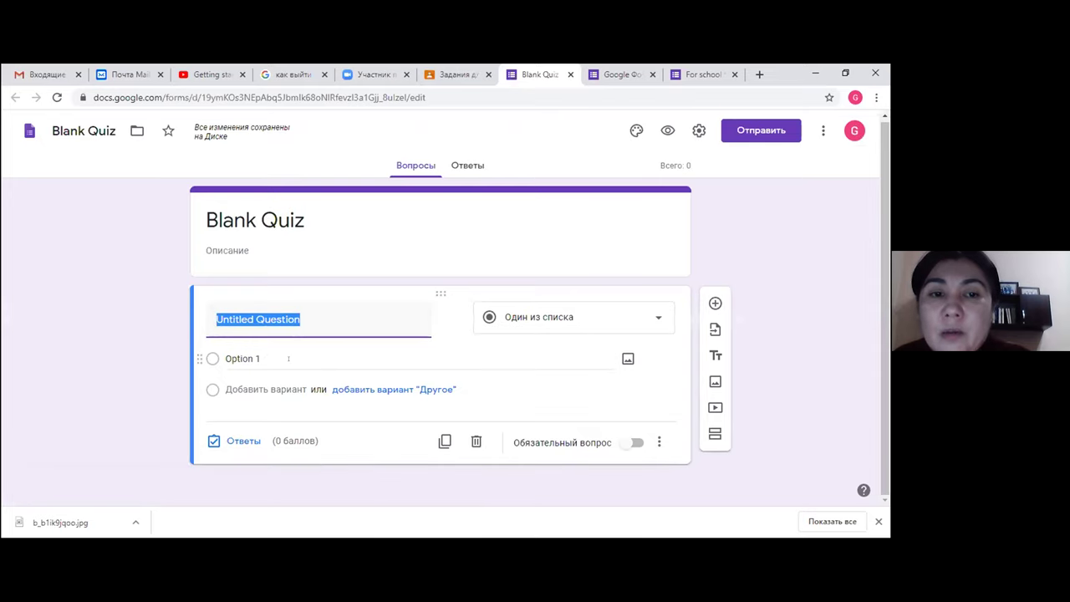
Review the available answer types for the untitled question and add a second question to the quiz.
{"action": "left_click", "coordinate": [659, 318]}
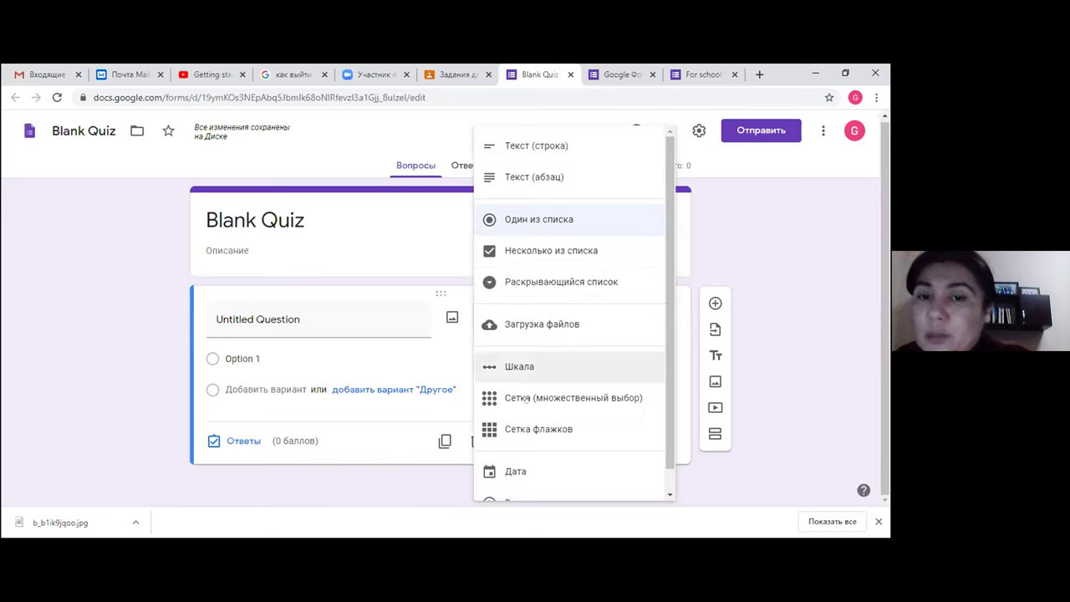
{"action": "left_click", "coordinate": [138, 318]}
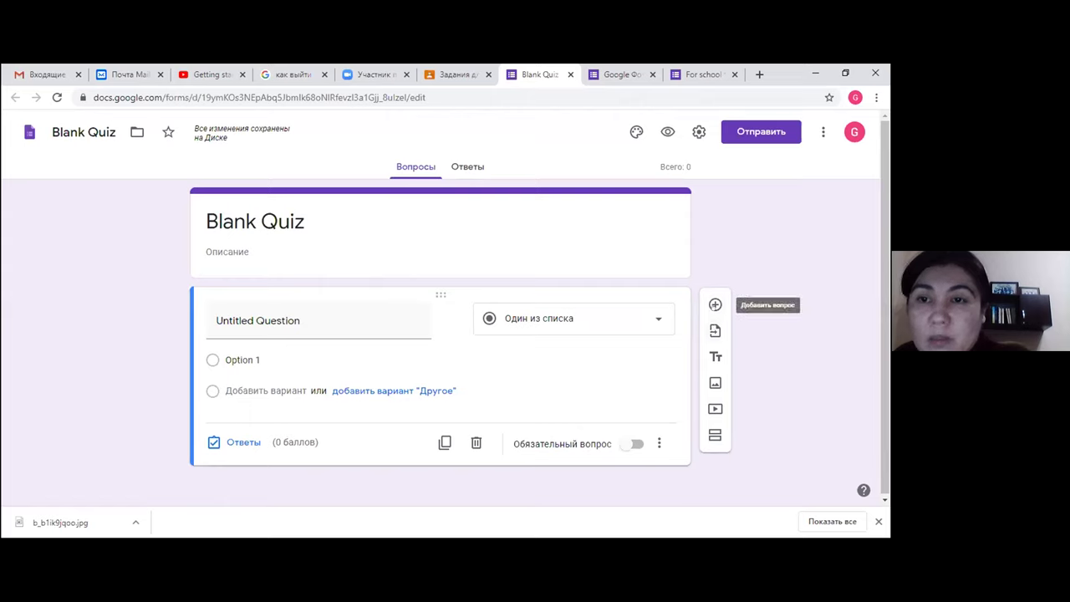
{"action": "left_click", "coordinate": [715, 304]}
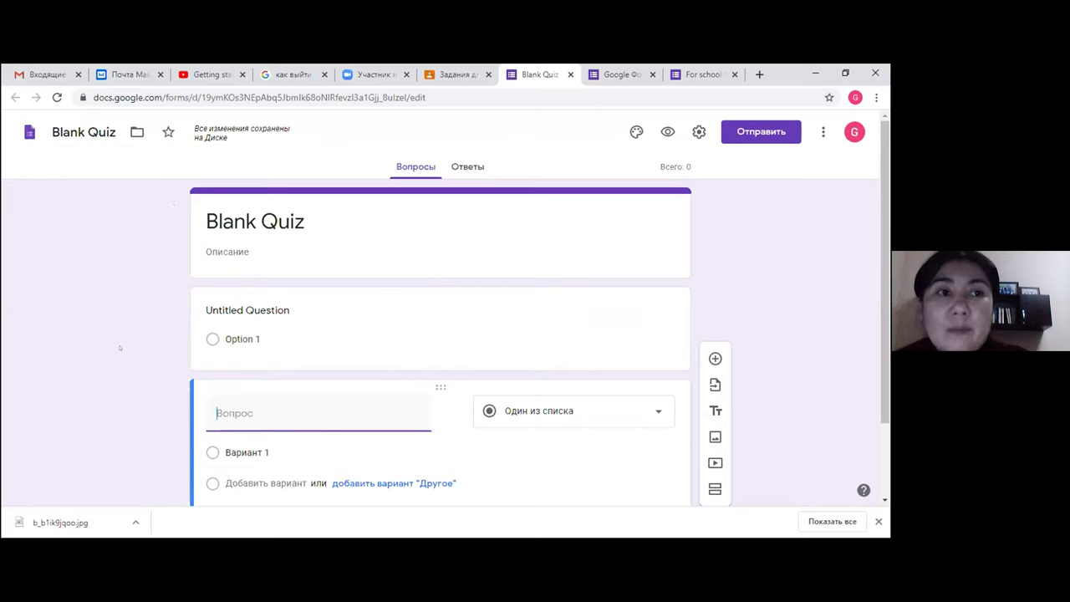
Return to the English for 11th grade classwork, open a new question form and review its short-answer and multiple-choice types.
{"action": "left_click", "coordinate": [587, 86]}
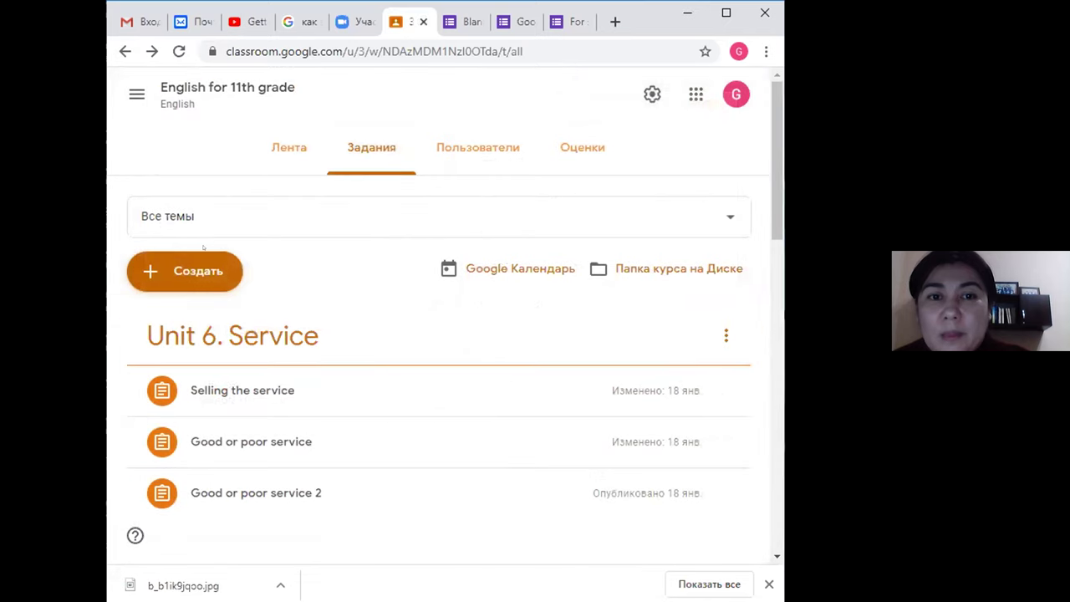
{"action": "left_click", "coordinate": [199, 269]}
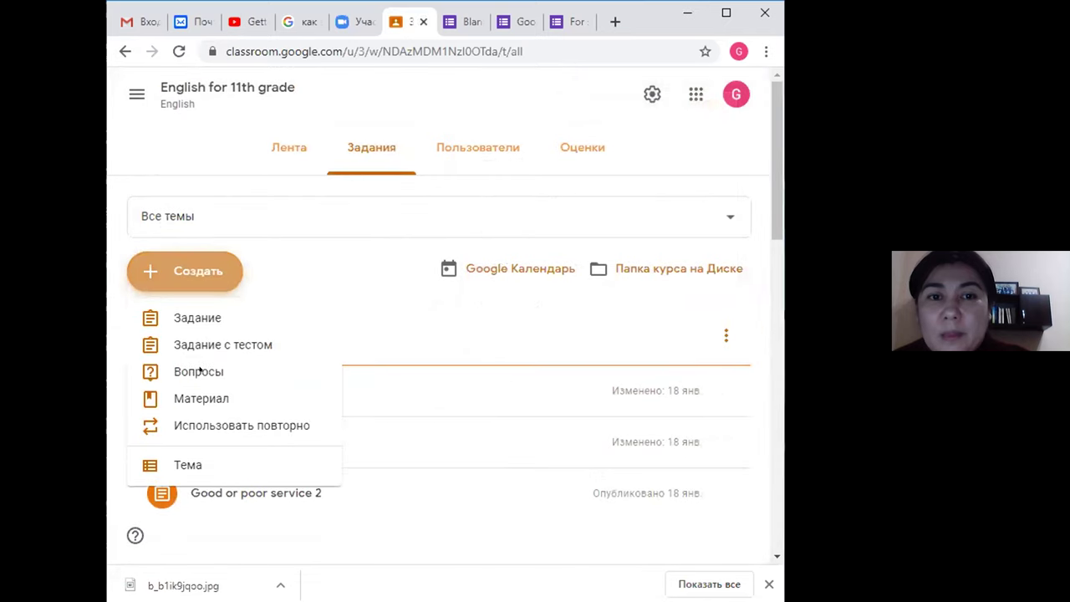
{"action": "left_click", "coordinate": [200, 370]}
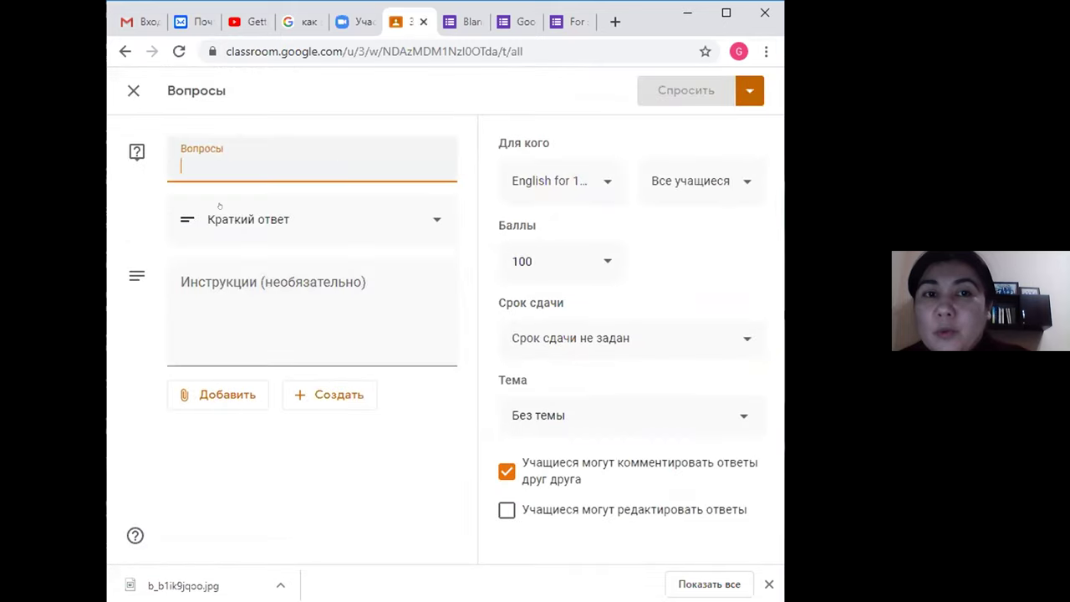
{"action": "left_click", "coordinate": [420, 218]}
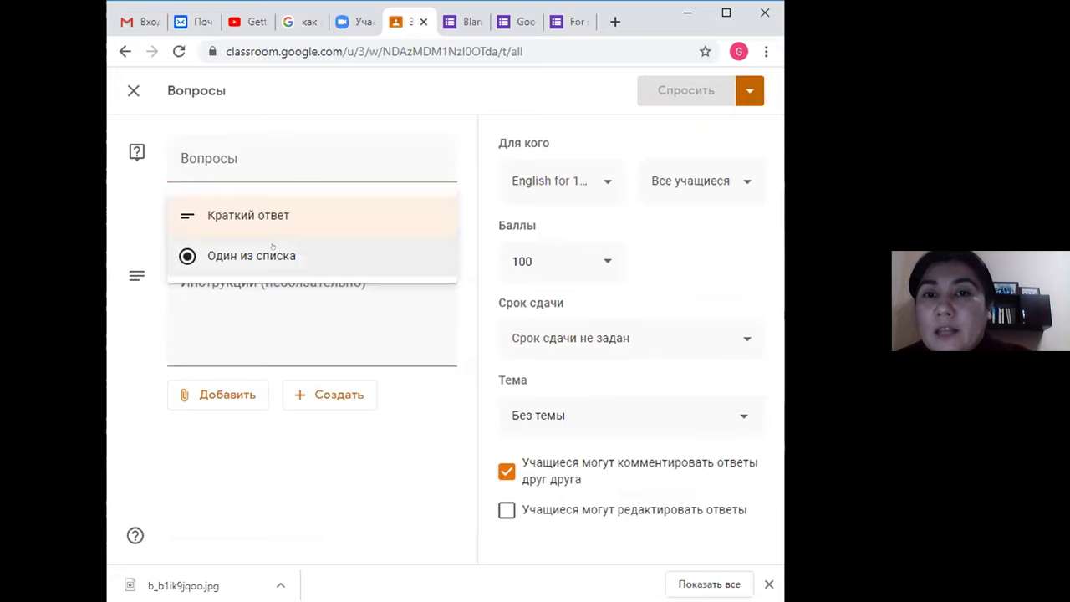
{"action": "left_click", "coordinate": [266, 219]}
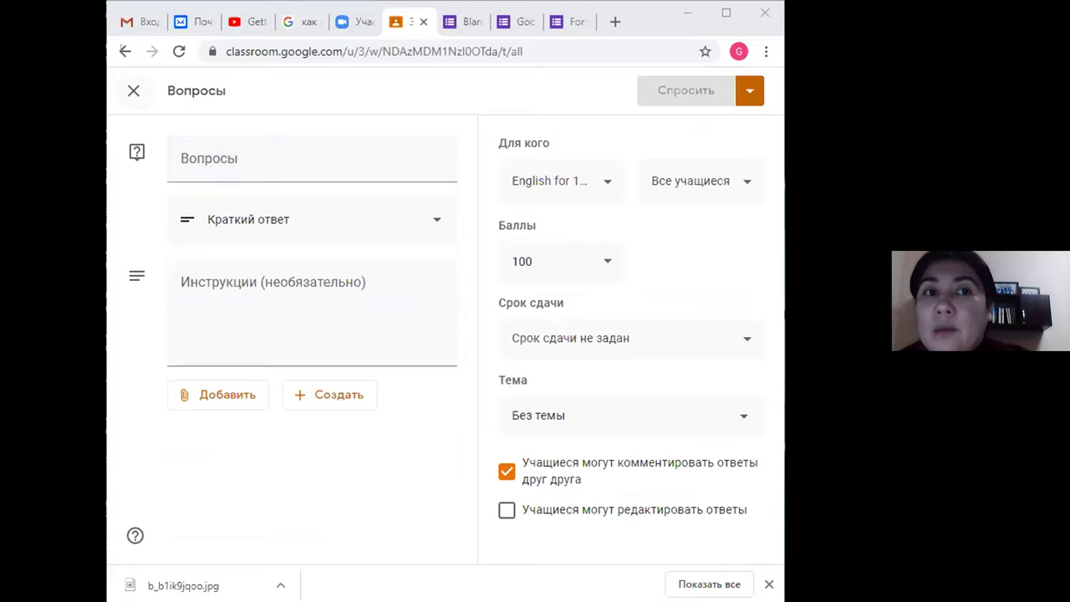
Show the blank form for creating a new material and leave it without publishing.
{"action": "left_click", "coordinate": [212, 271]}
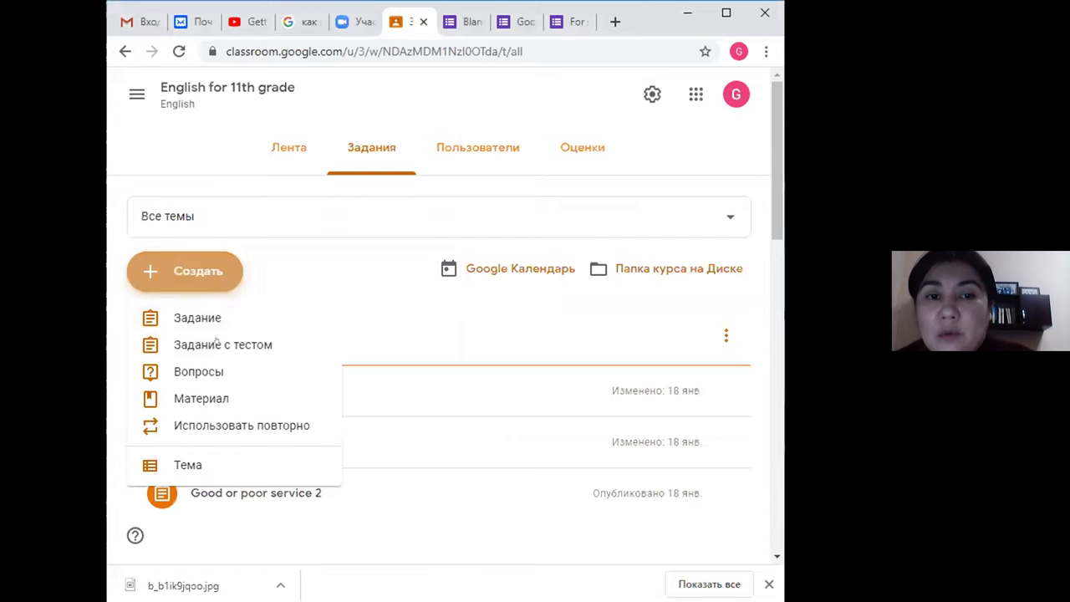
{"action": "left_click", "coordinate": [218, 396]}
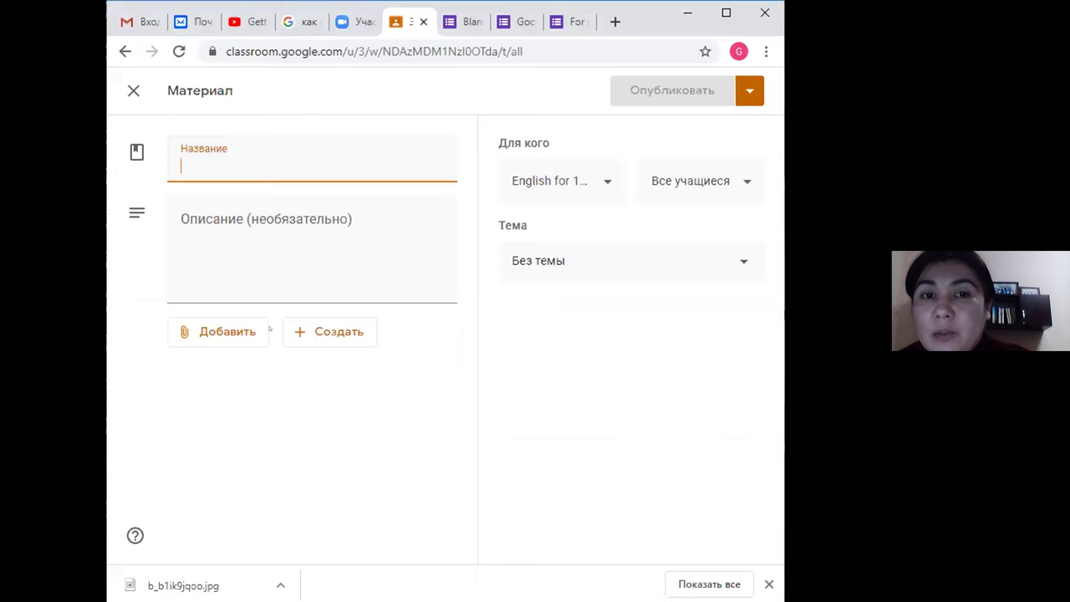
{"action": "key", "text": "alt+Left"}
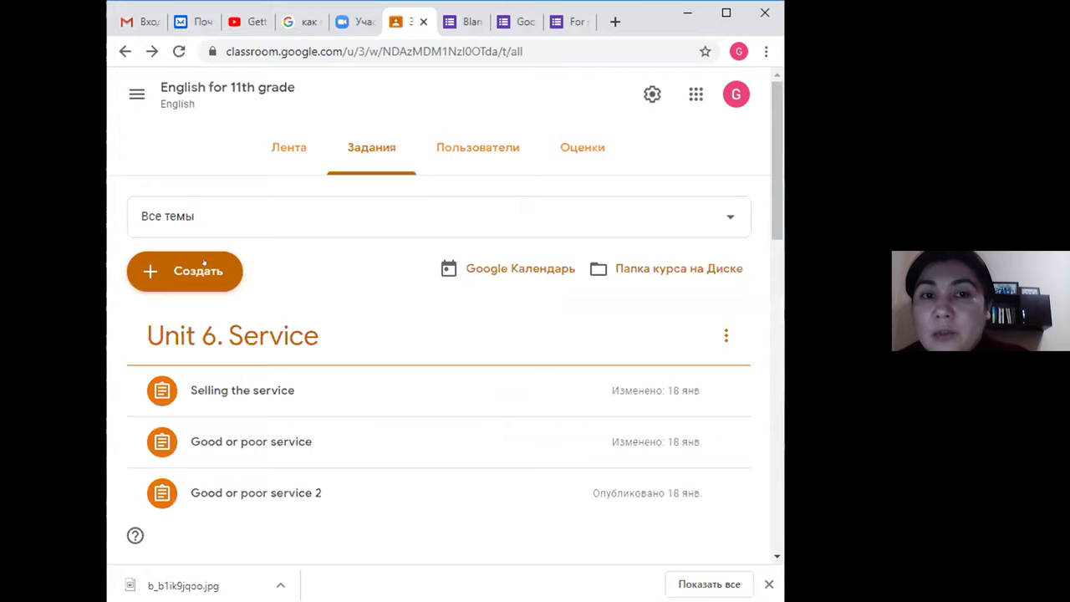
Expand the Selling the service assignment in Unit 6, and open and close the course selection for reusing a post.
{"action": "left_click", "coordinate": [204, 264]}
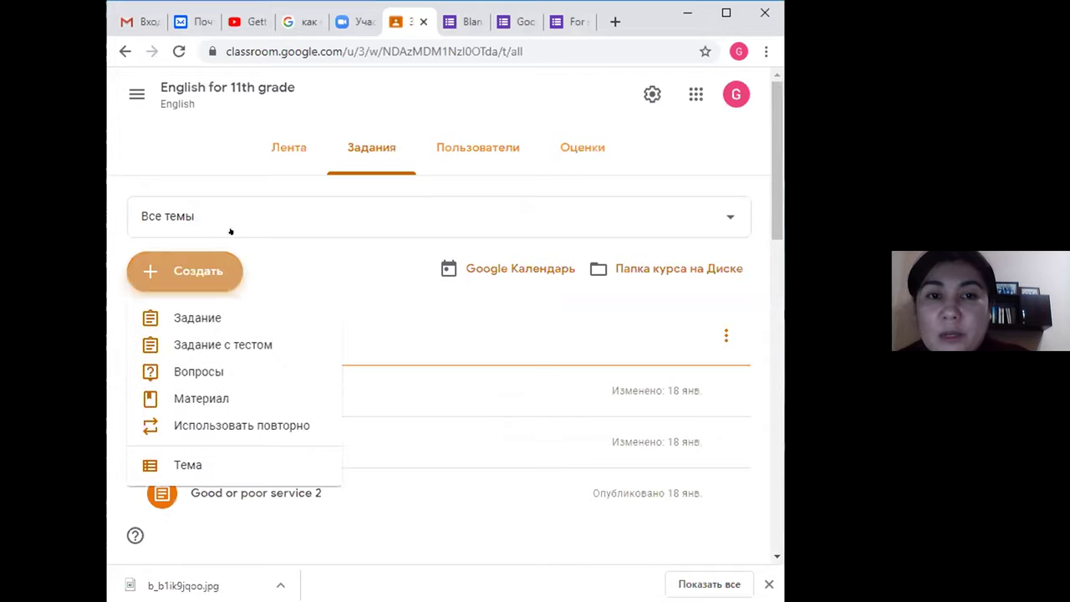
{"action": "left_click", "coordinate": [229, 231]}
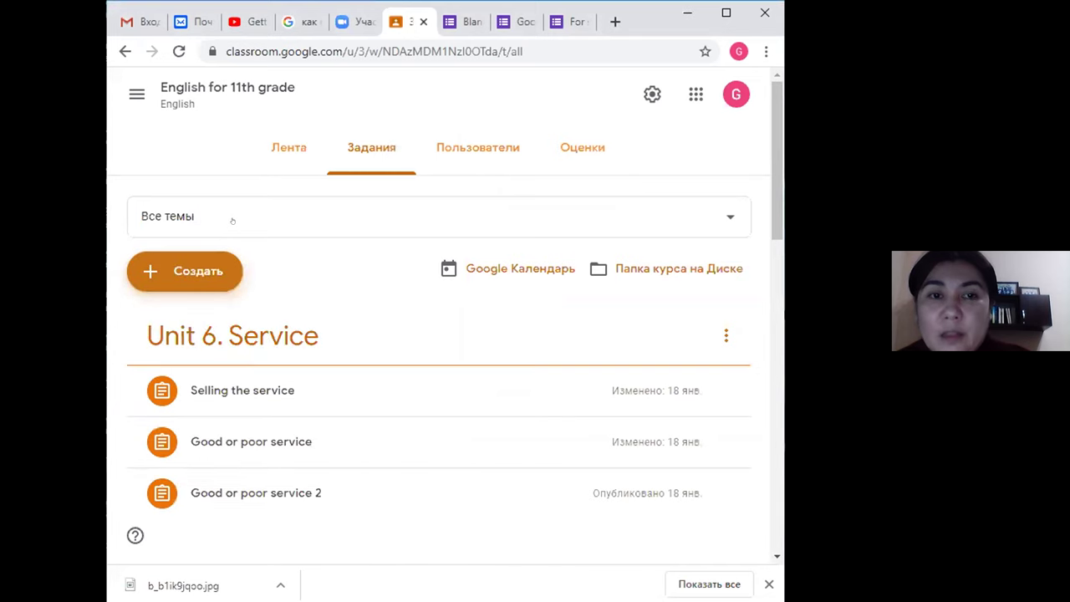
{"action": "scroll", "coordinate": [203, 114], "scroll_direction": "down", "scroll_amount": 2}
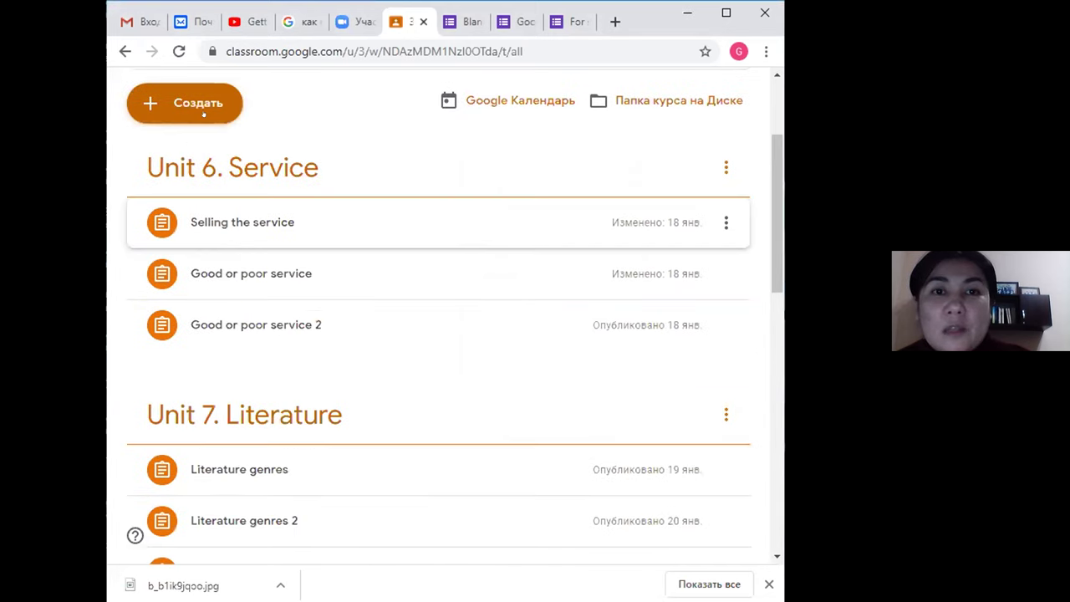
{"action": "key", "text": "Return"}
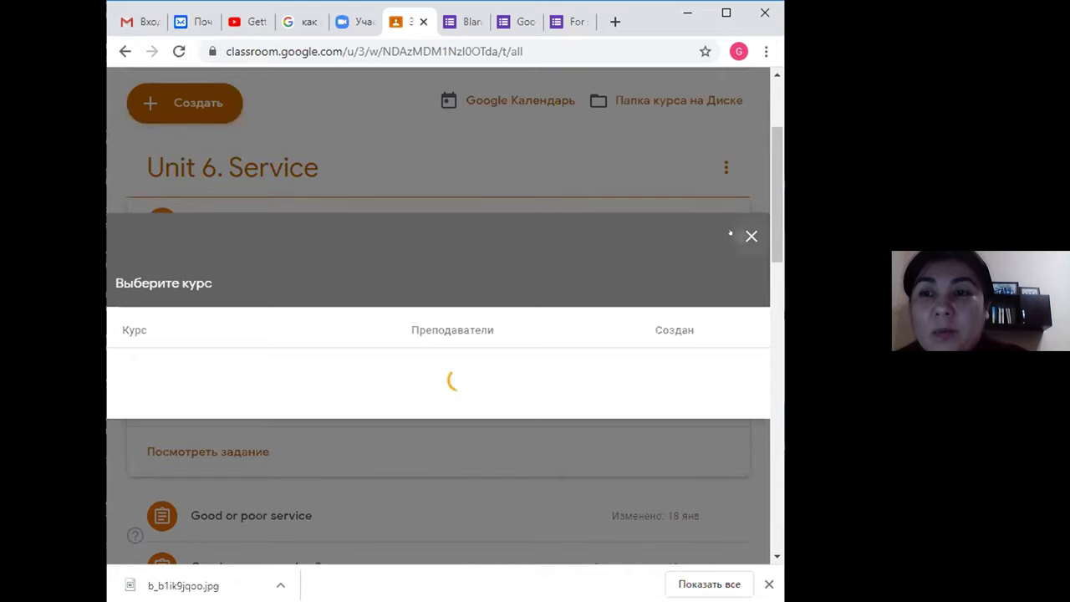
{"action": "left_click", "coordinate": [730, 234]}
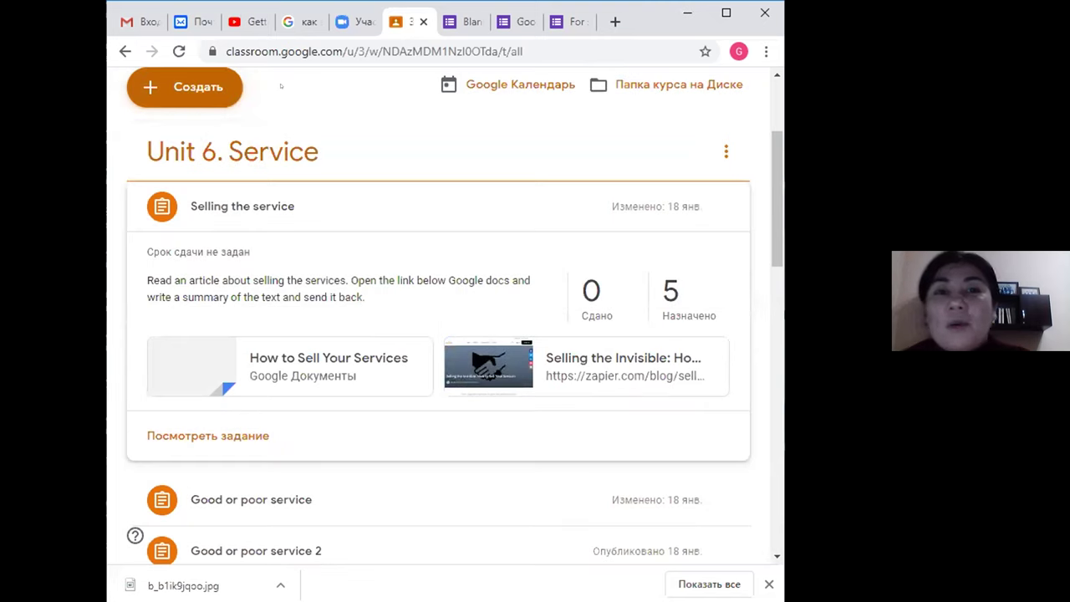
Review the classwork item types that can be created in the English for 11th grade course.
{"action": "left_click", "coordinate": [191, 94]}
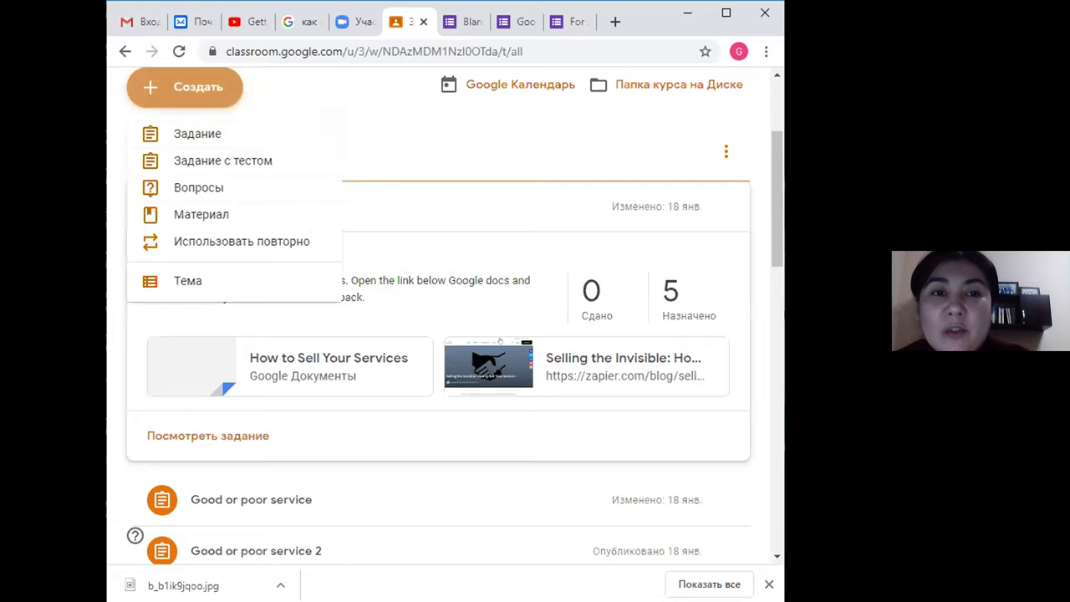
{"action": "key", "text": "Escape"}
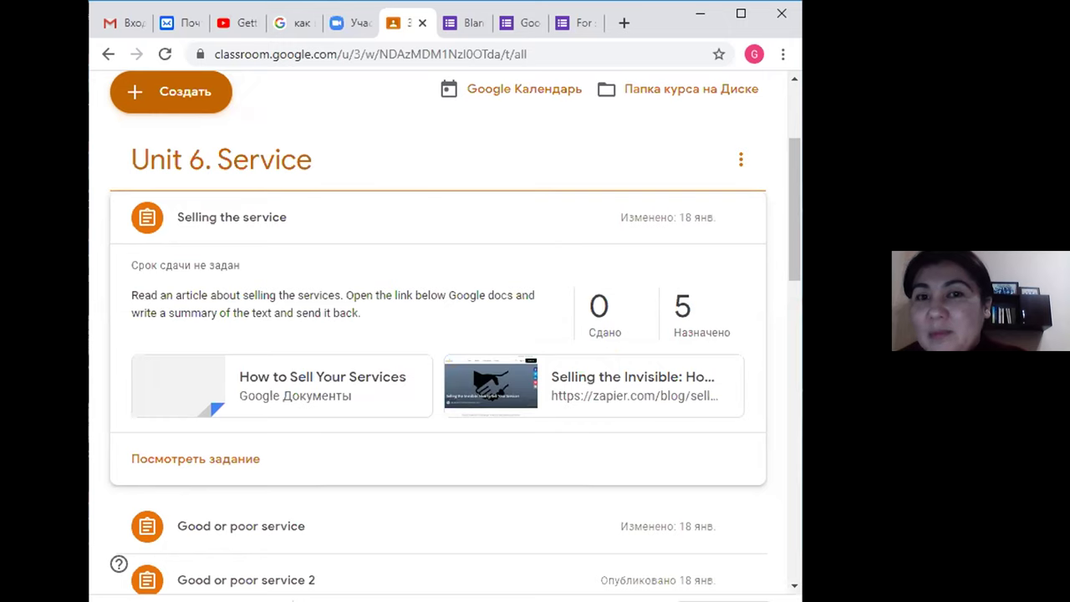
{"action": "scroll", "coordinate": [318, 386], "scroll_direction": "up", "scroll_amount": 2}
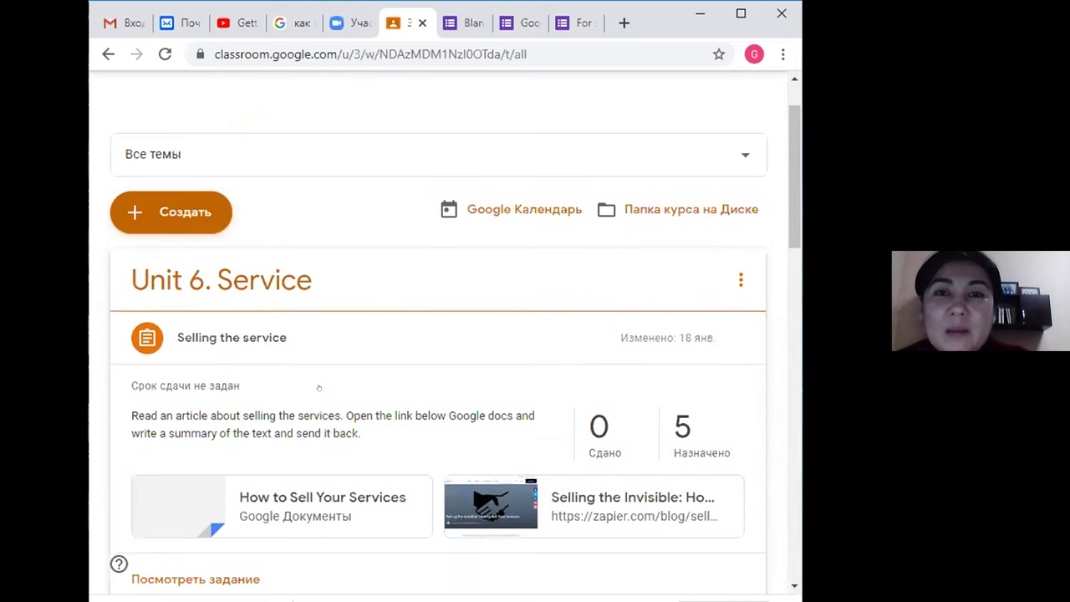
{"action": "scroll", "coordinate": [318, 387], "scroll_direction": "up", "scroll_amount": 1}
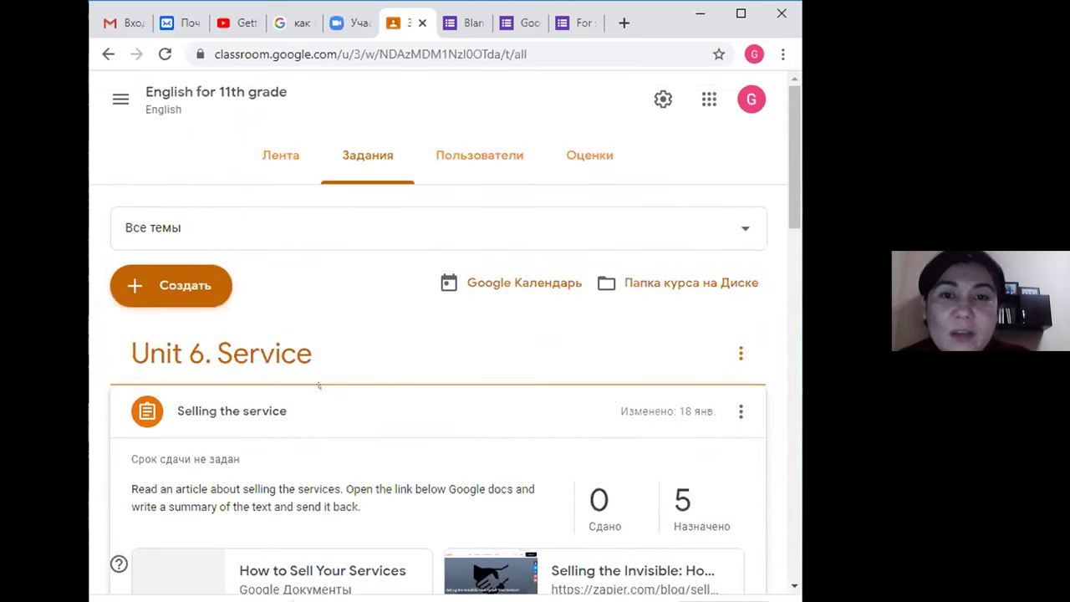